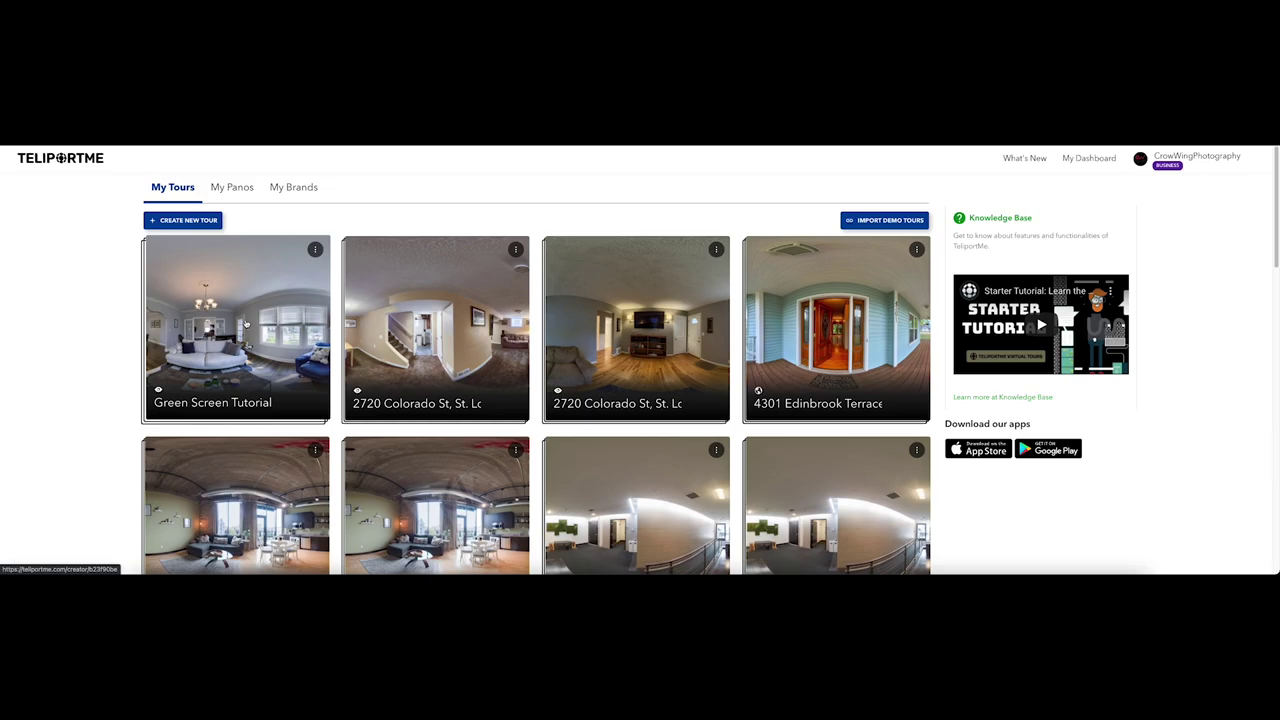
# Open the Green Screen Tutorial tour and set the view facing the entry door as the initial position.
pyautogui.click(245, 322)
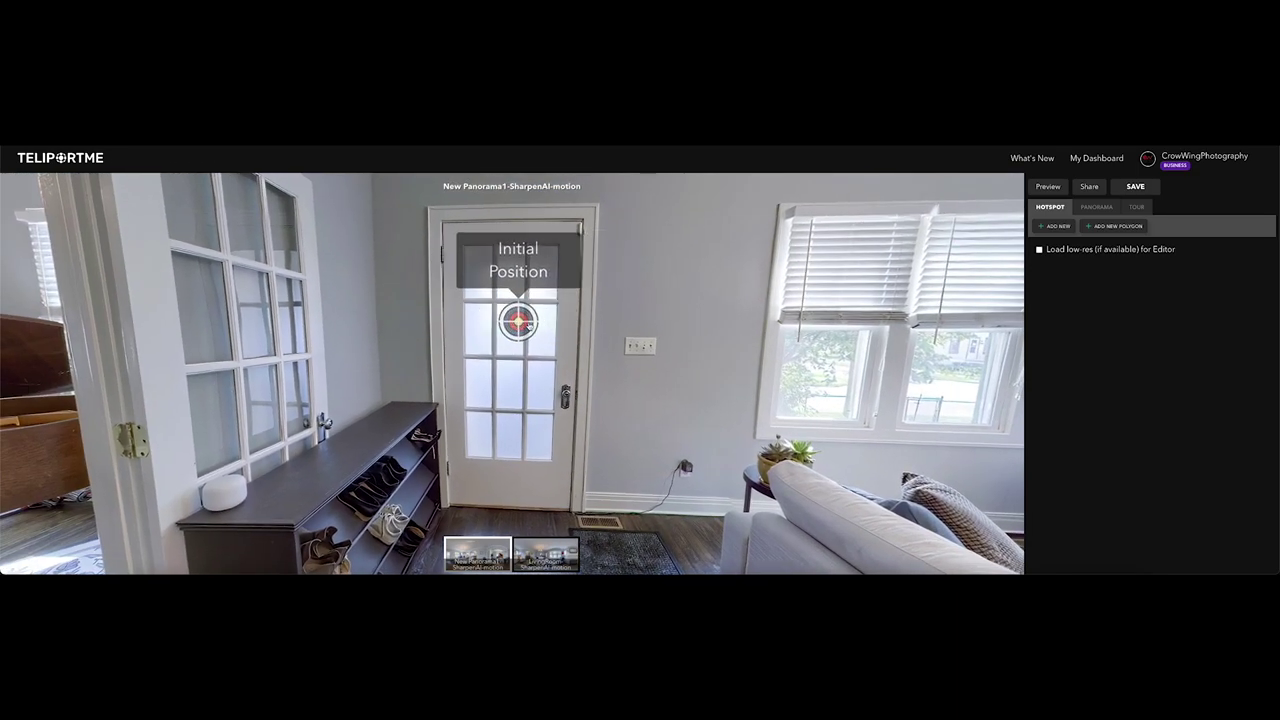
pyautogui.click(524, 324)
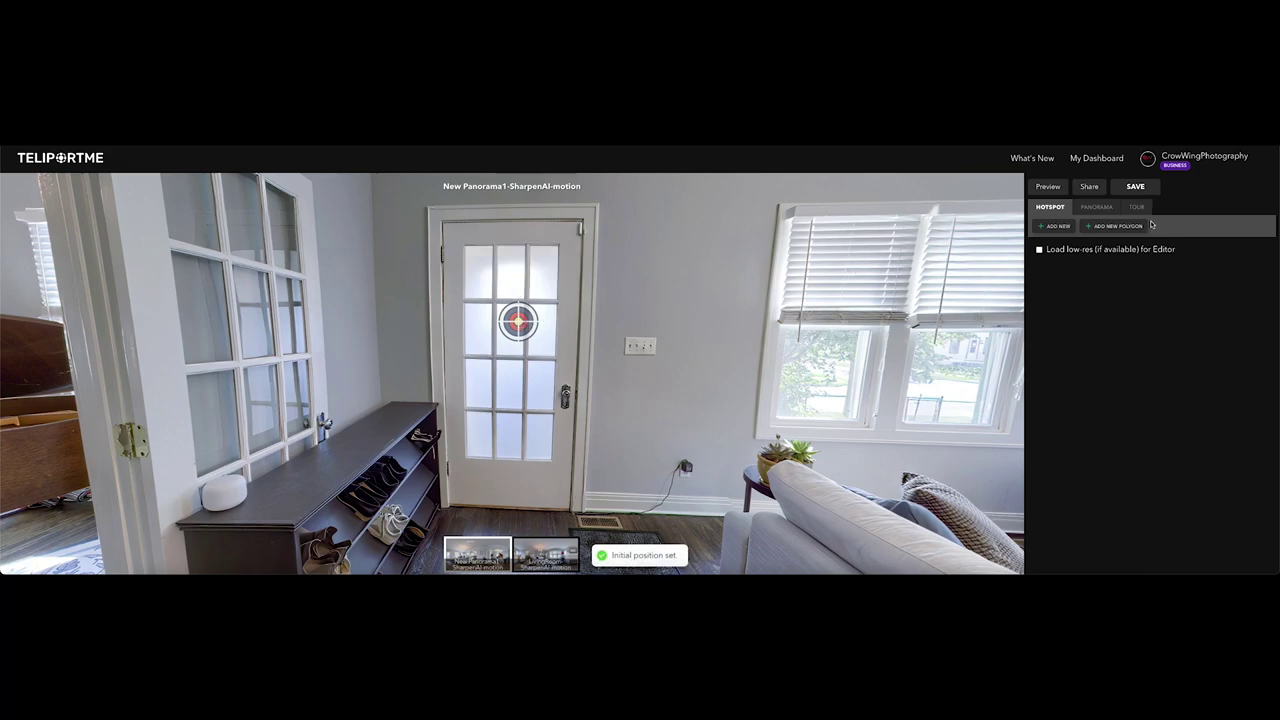
# Add a new polygon and fit its four corners to the door's top frame and floor corners.
pyautogui.click(1112, 228)
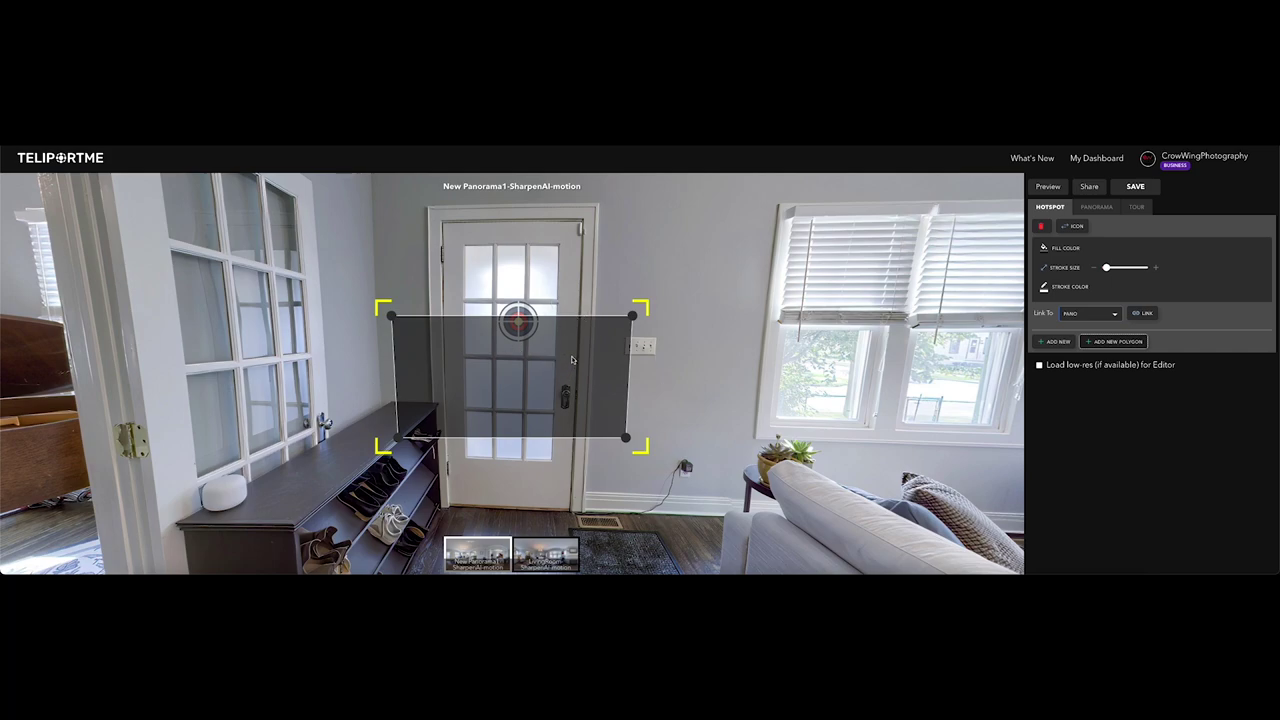
pyautogui.click(633, 317)
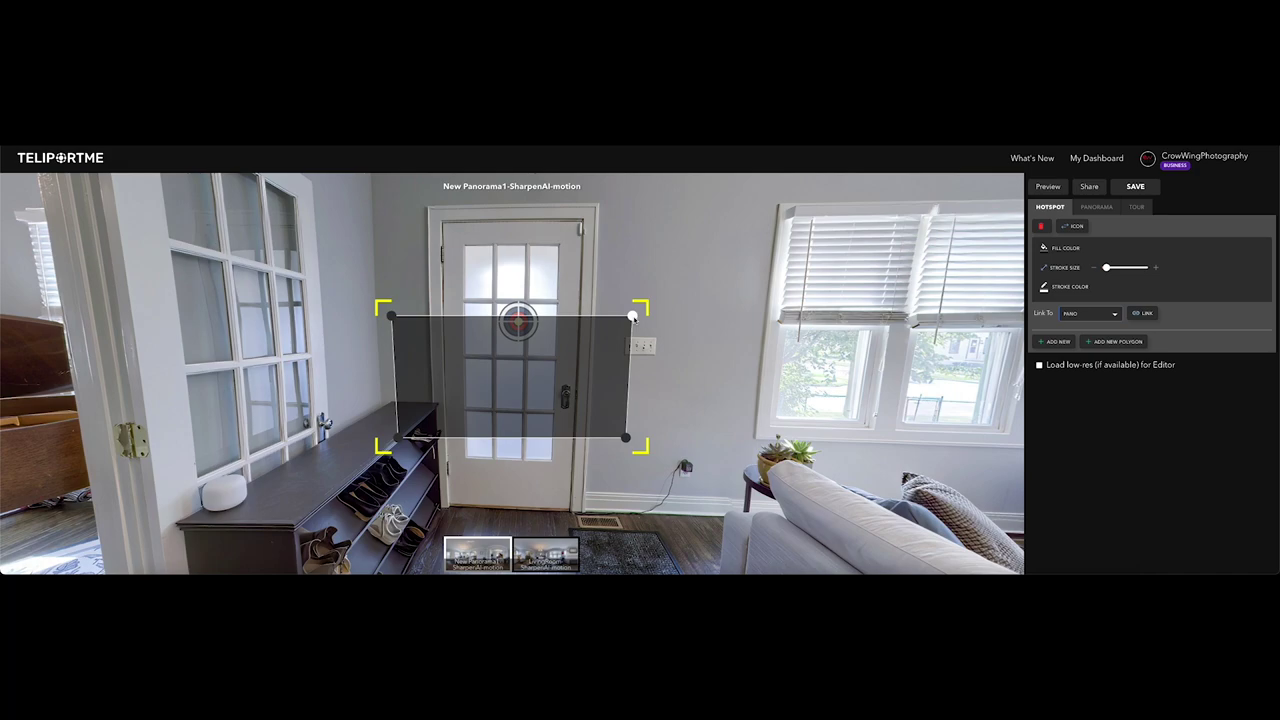
pyautogui.moveTo(633, 318); pyautogui.dragTo(600, 206)
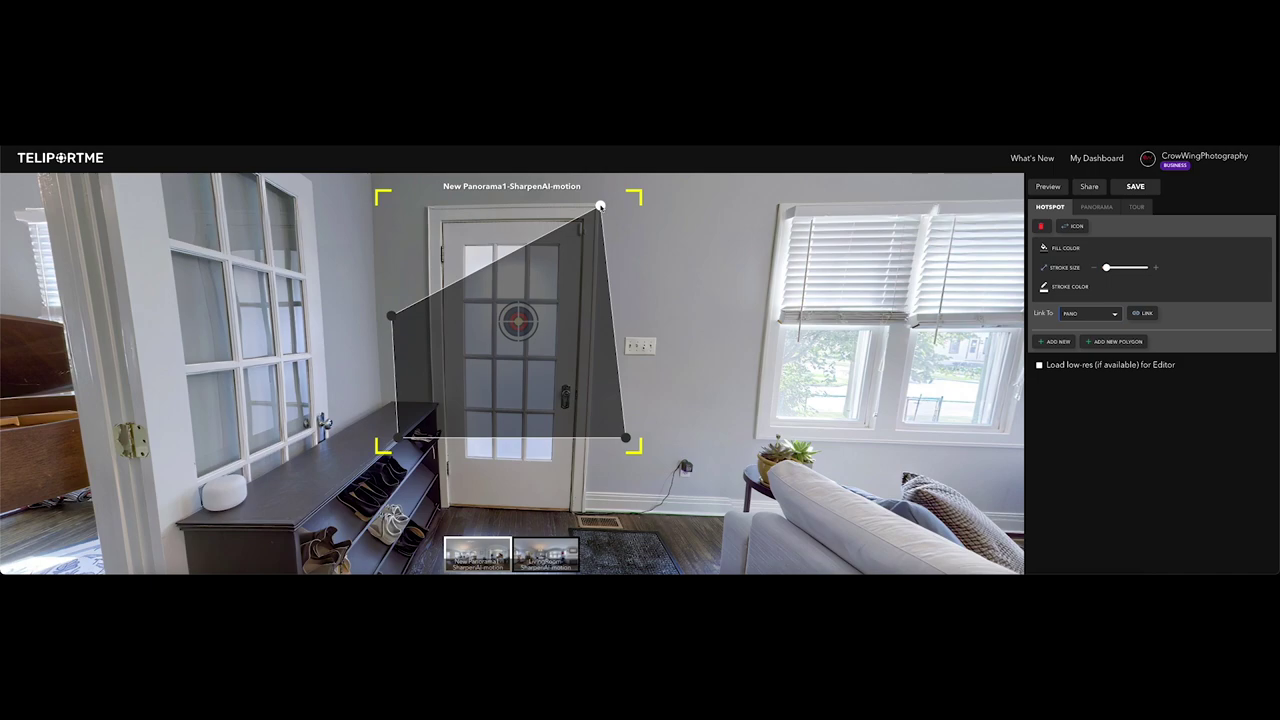
pyautogui.moveTo(600, 206); pyautogui.dragTo(599, 205)
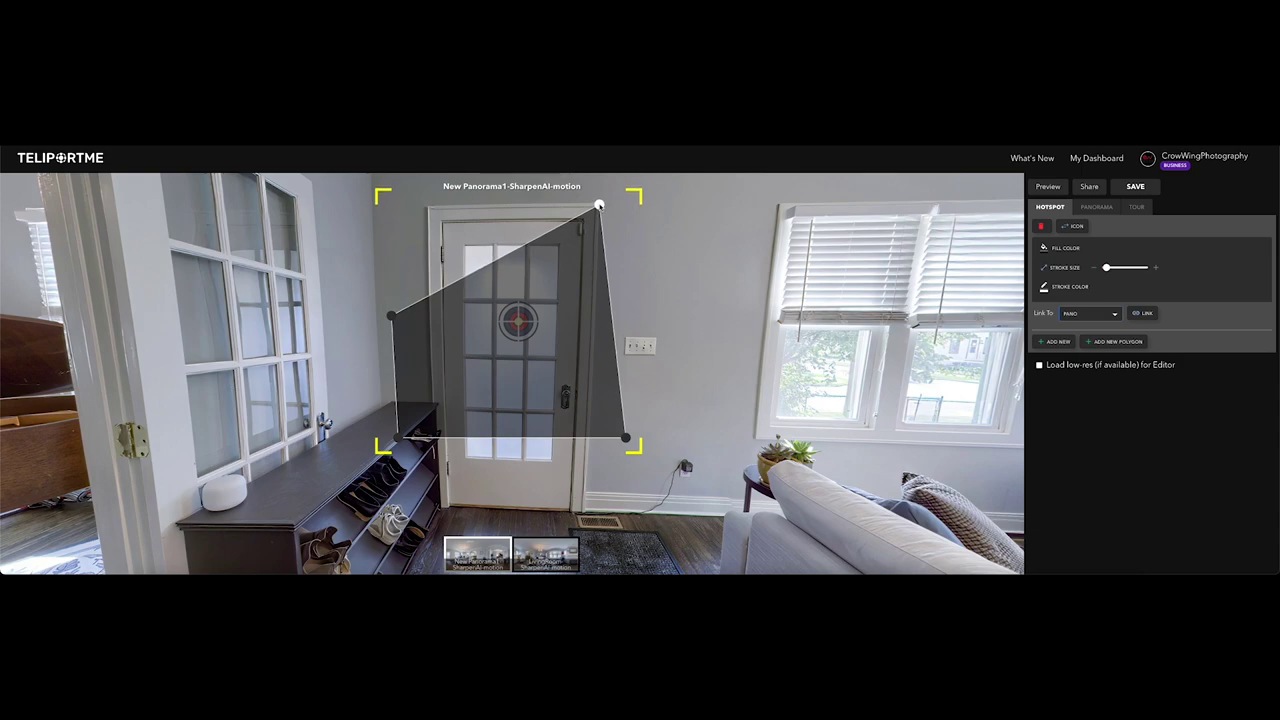
pyautogui.moveTo(599, 207); pyautogui.dragTo(599, 205)
pyautogui.moveTo(632, 447); pyautogui.dragTo(584, 513)
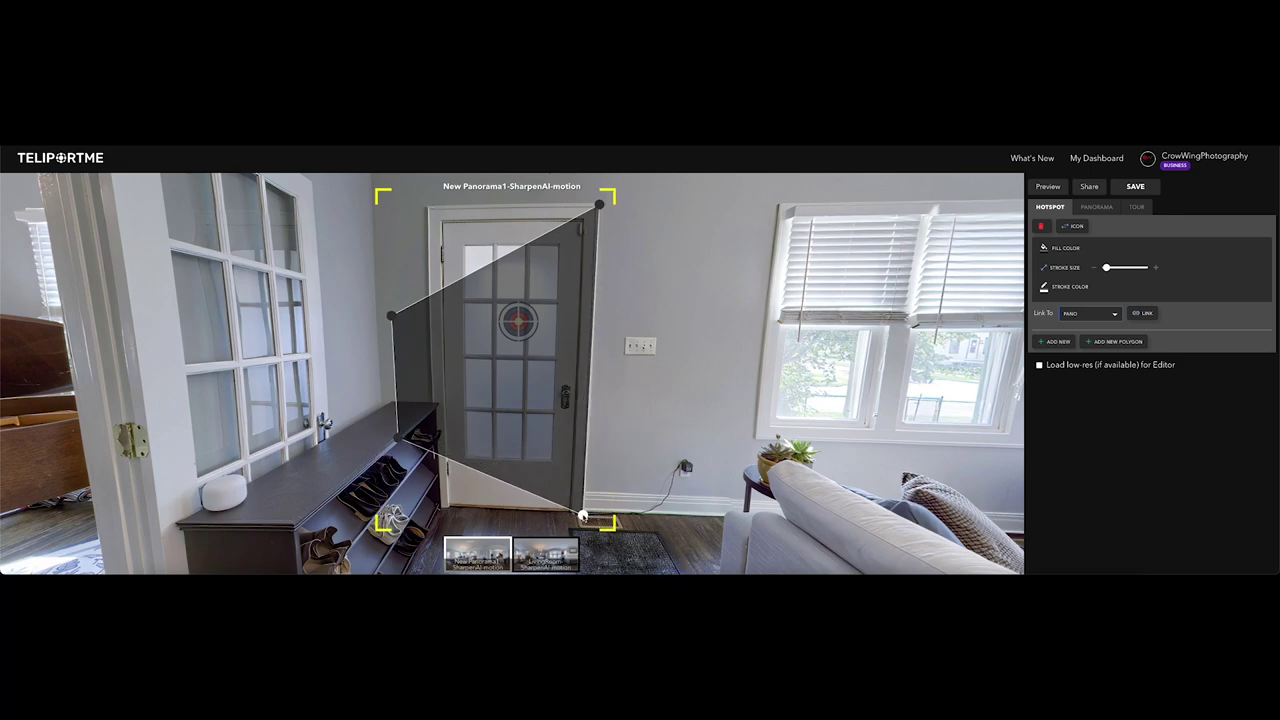
pyautogui.moveTo(391, 317); pyautogui.dragTo(425, 207)
pyautogui.moveTo(389, 442); pyautogui.dragTo(436, 510)
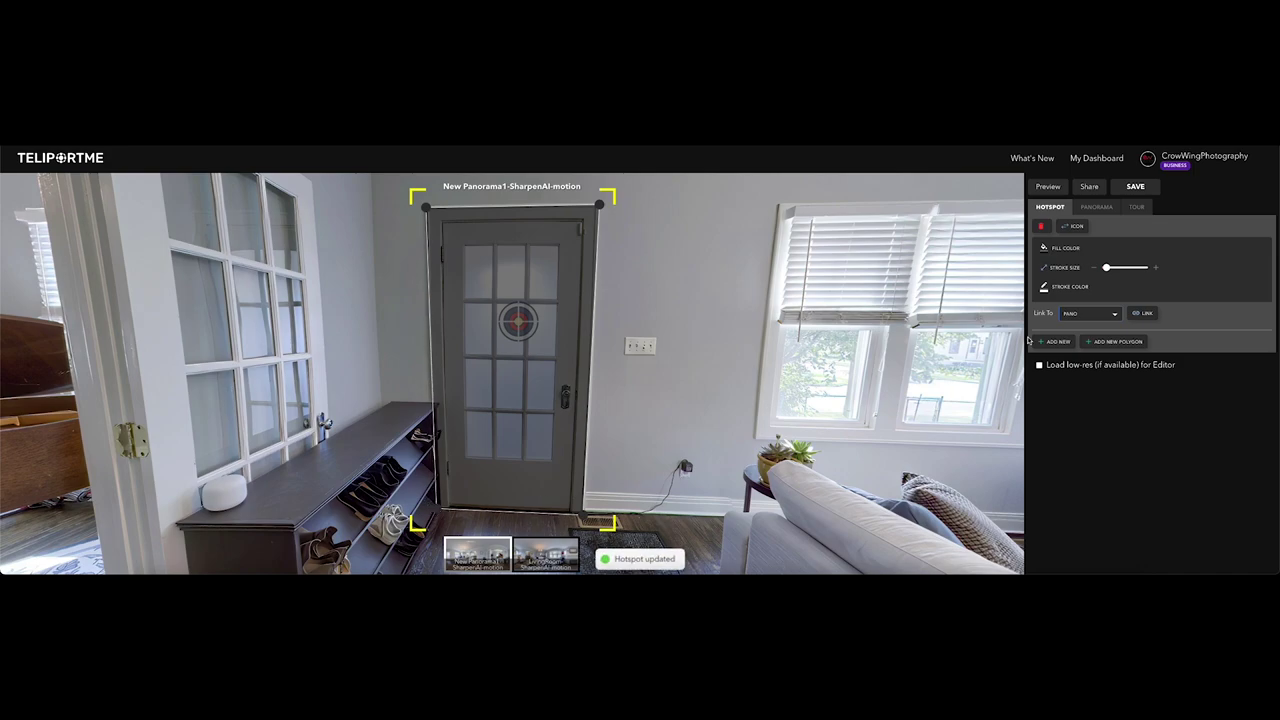
# Drop the hotspot's fill alpha to near zero and set the stroke size to 1.
pyautogui.click(1045, 248)
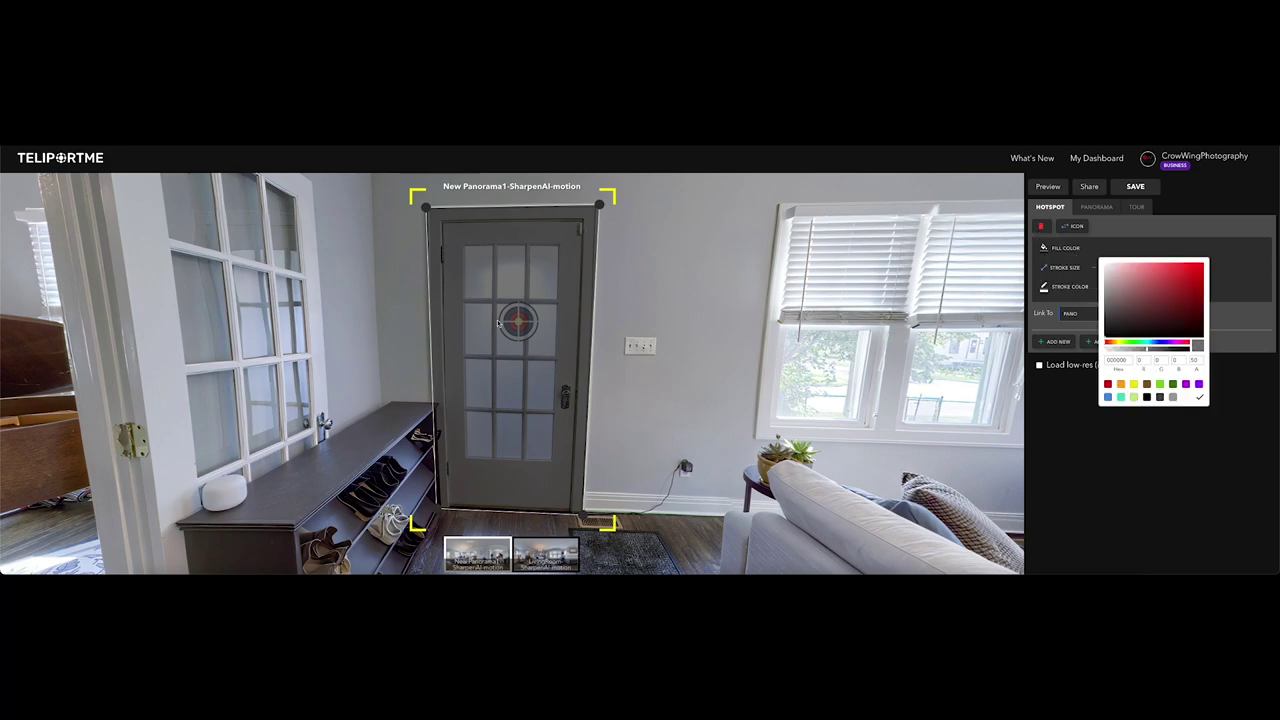
pyautogui.moveTo(1113, 352); pyautogui.dragTo(1104, 352)
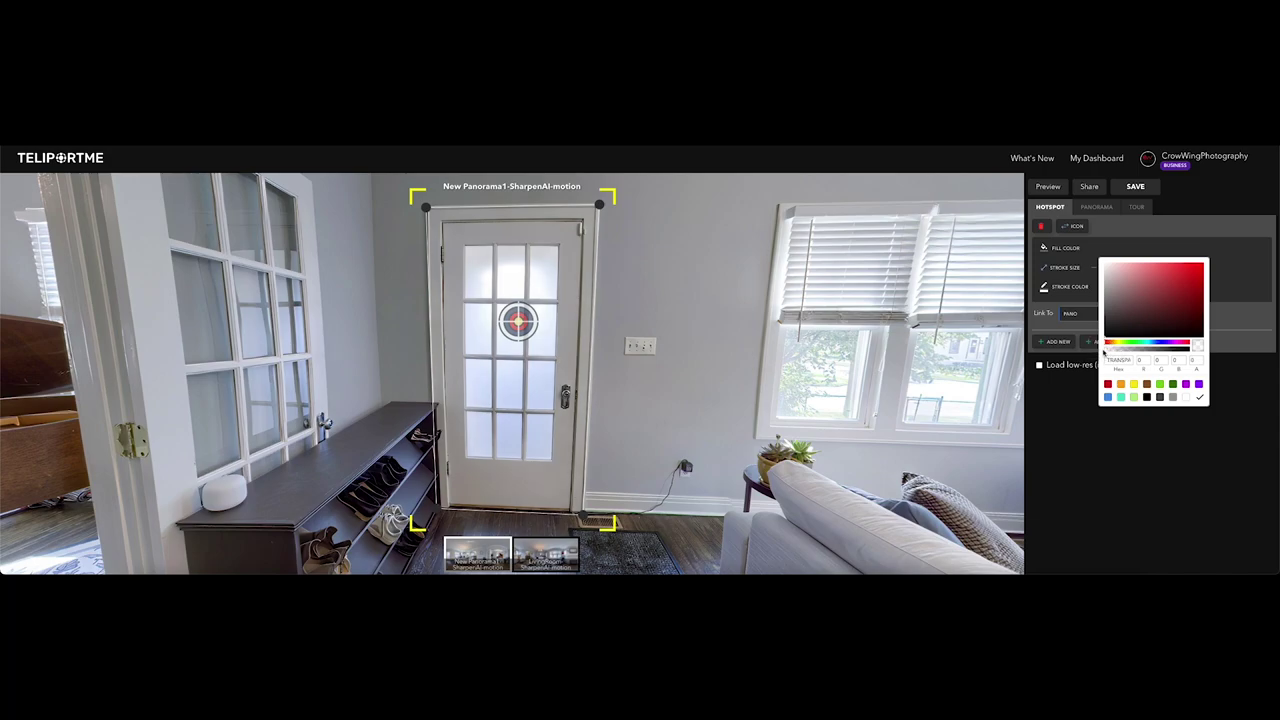
pyautogui.click(1199, 399)
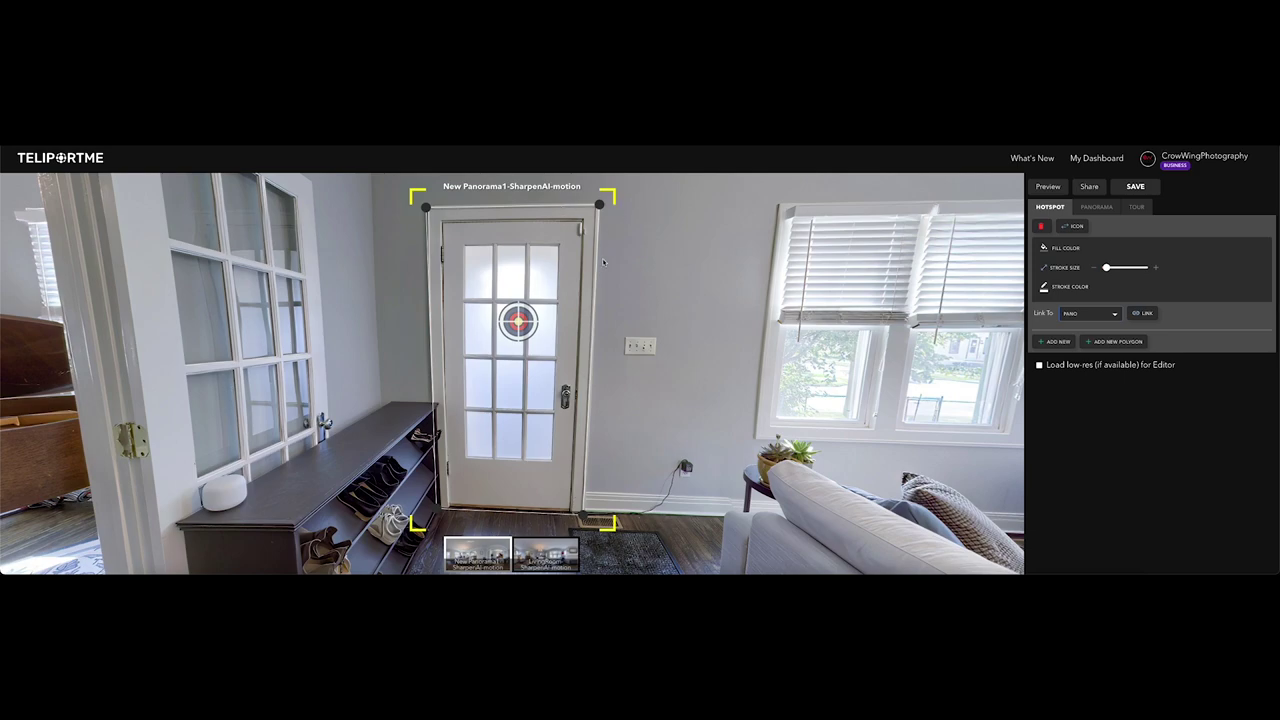
pyautogui.click(1106, 268)
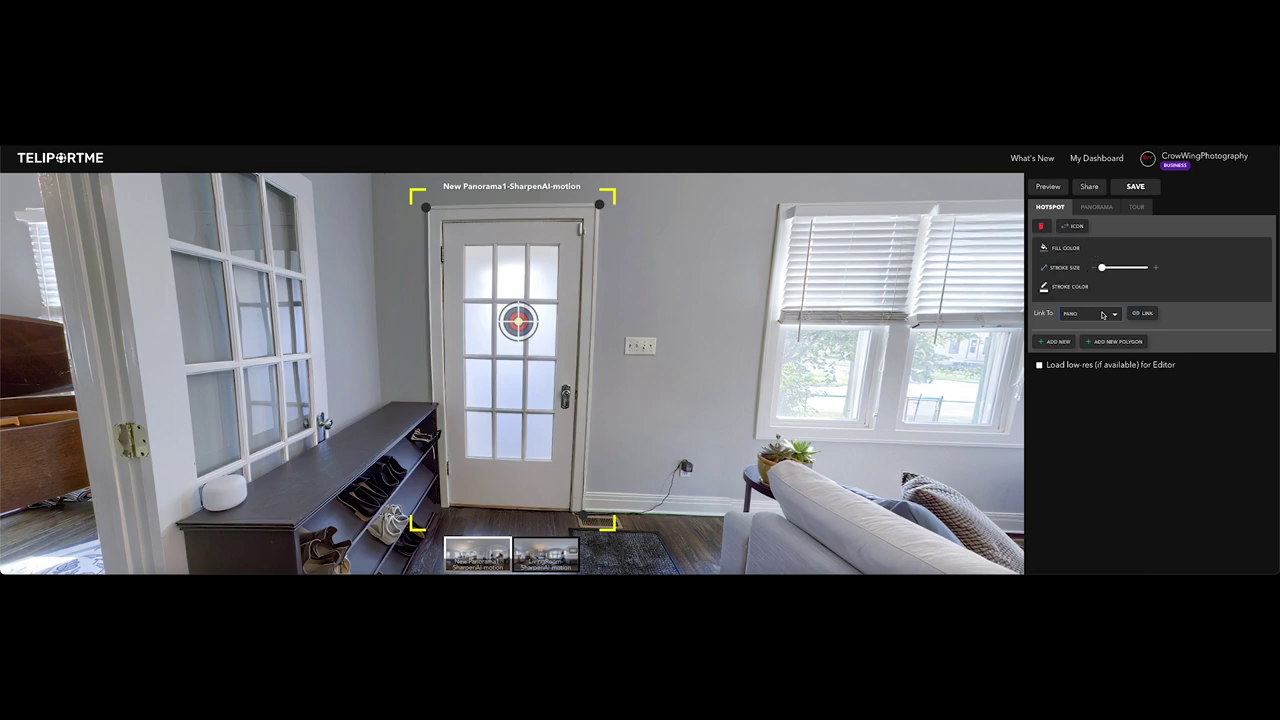
# Set Link To to VIDEO, paste the presenter video's URL, and enable Embed in Hotspot.
pyautogui.click(1103, 315)
pyautogui.click(1074, 360)
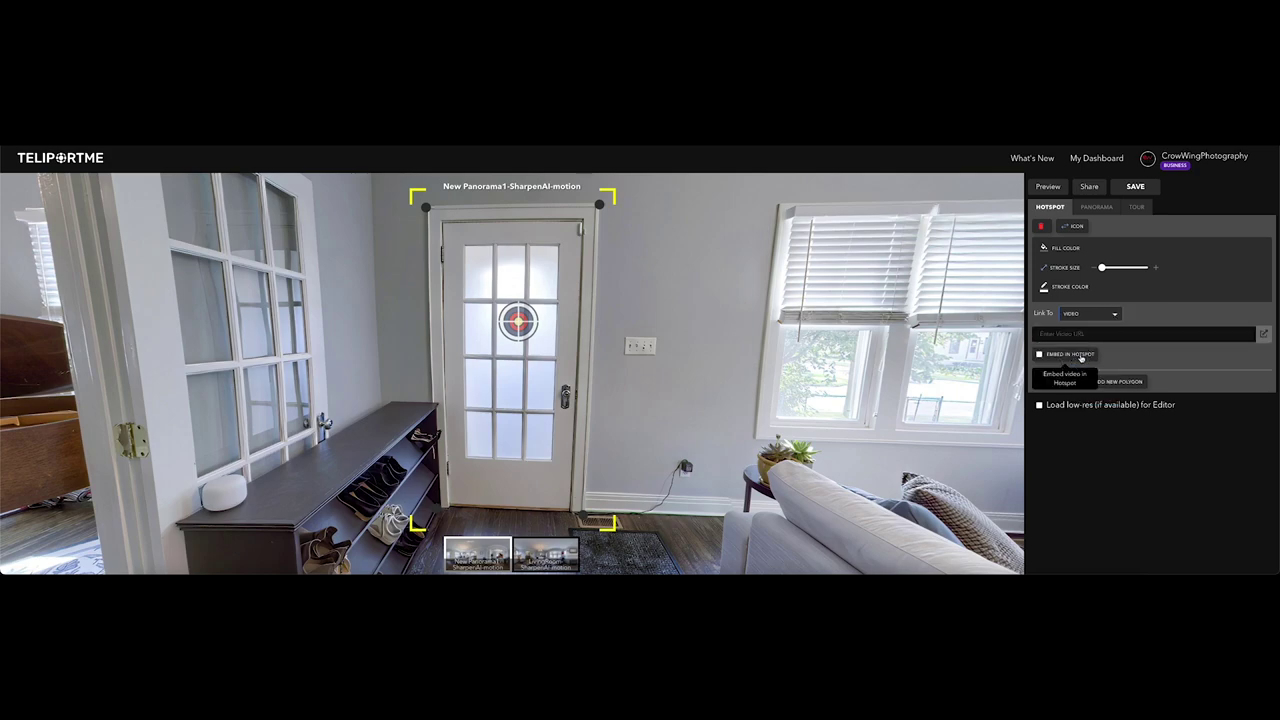
pyautogui.rightClick(1102, 334)
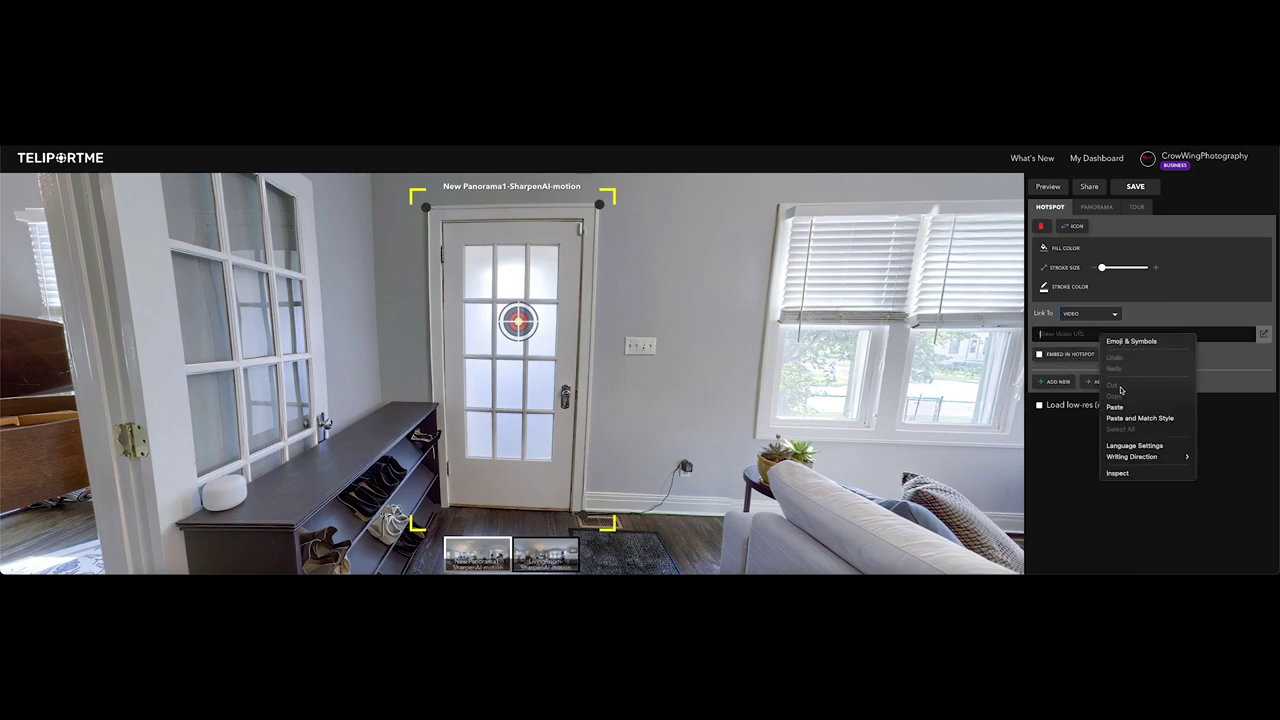
pyautogui.click(1212, 332)
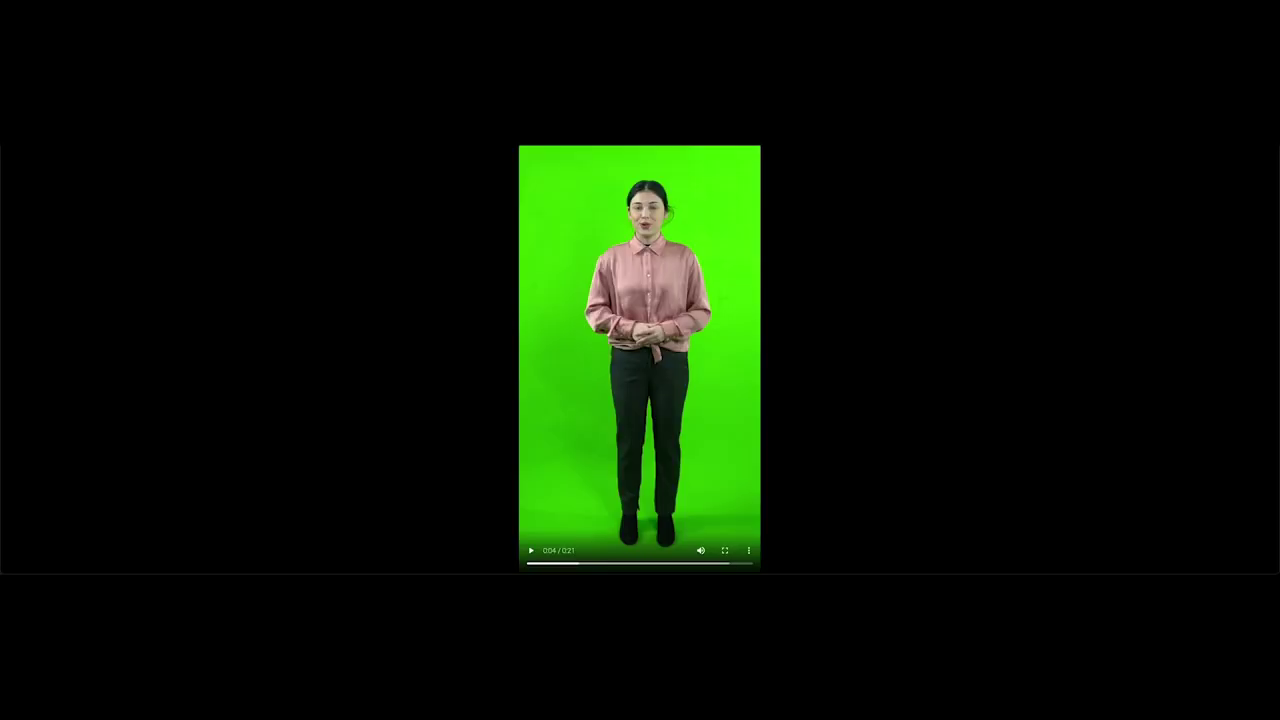
pyautogui.rightClick(185, 146)
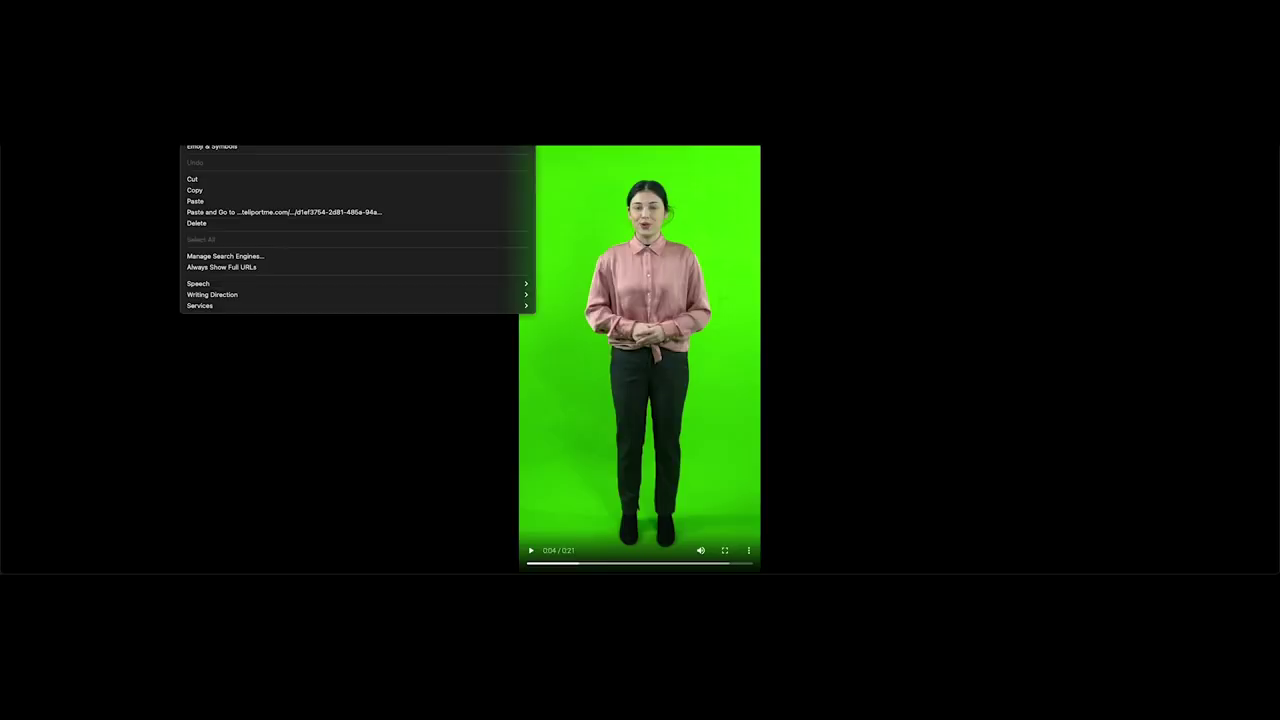
pyautogui.click(214, 212)
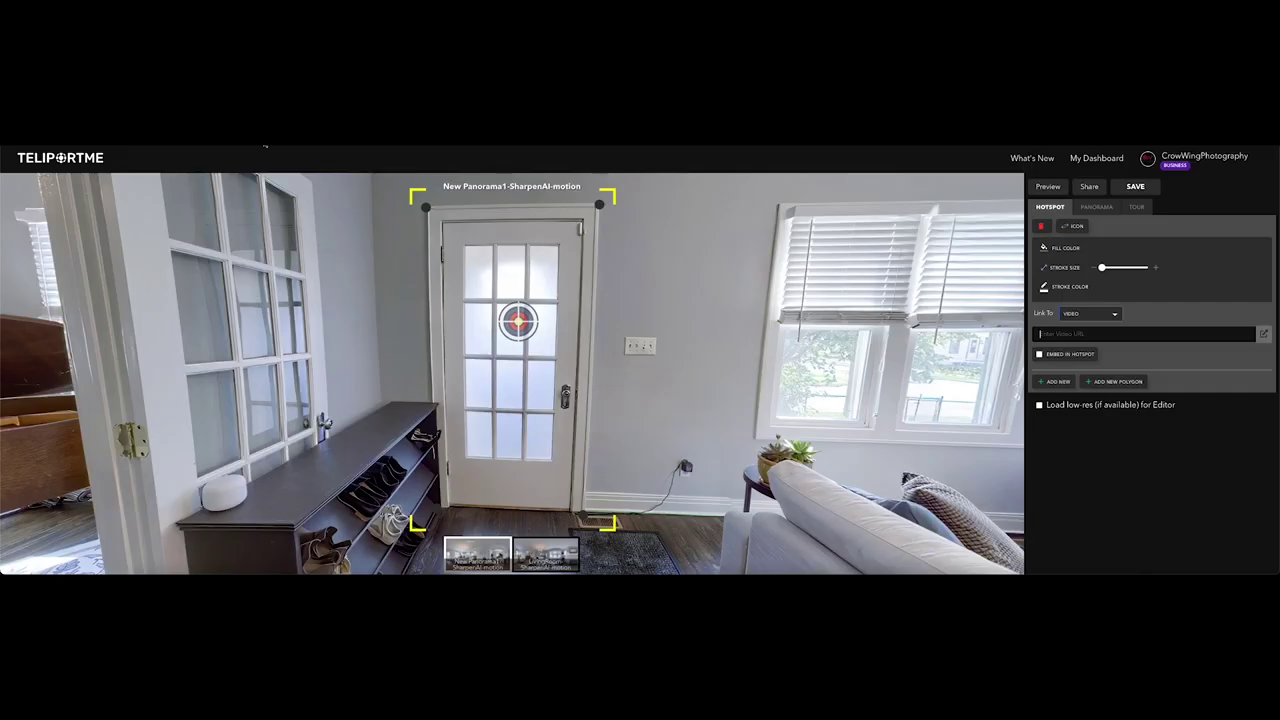
pyautogui.press('super+v')
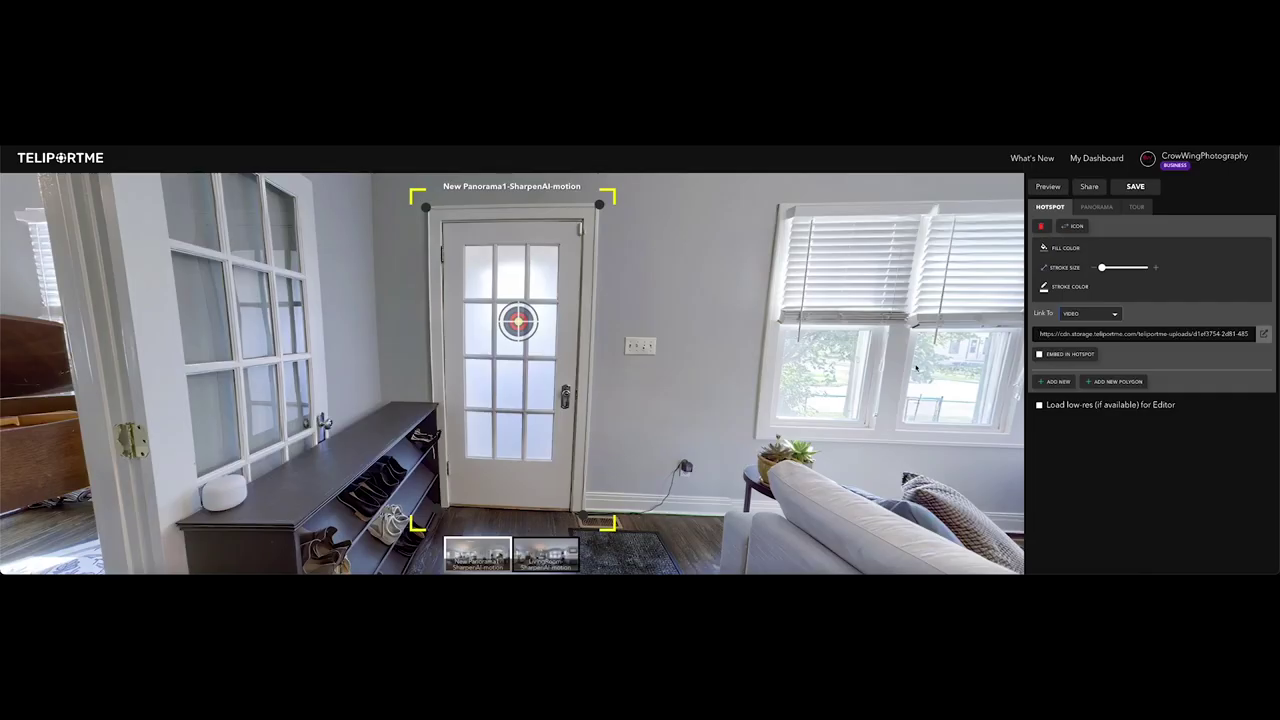
pyautogui.click(1040, 355)
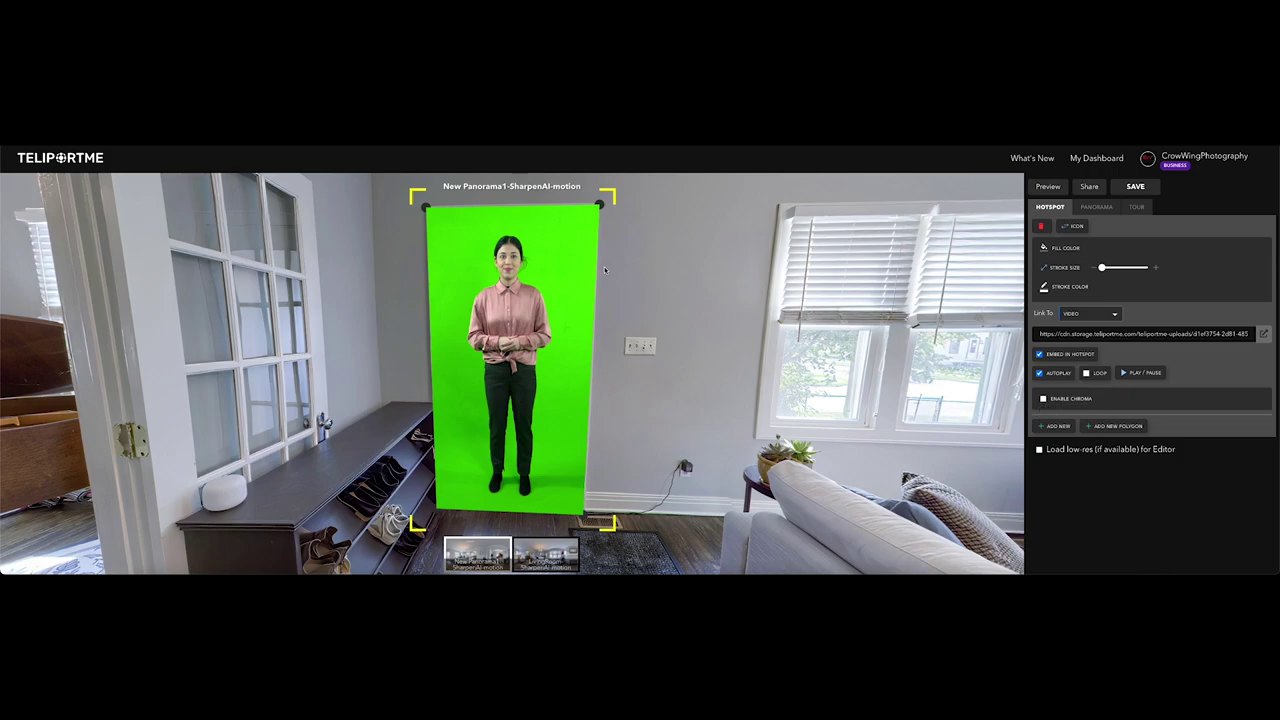
# Tick Enable Chroma and drag the video hotspot slightly down so her feet reach the floor.
pyautogui.click(1043, 399)
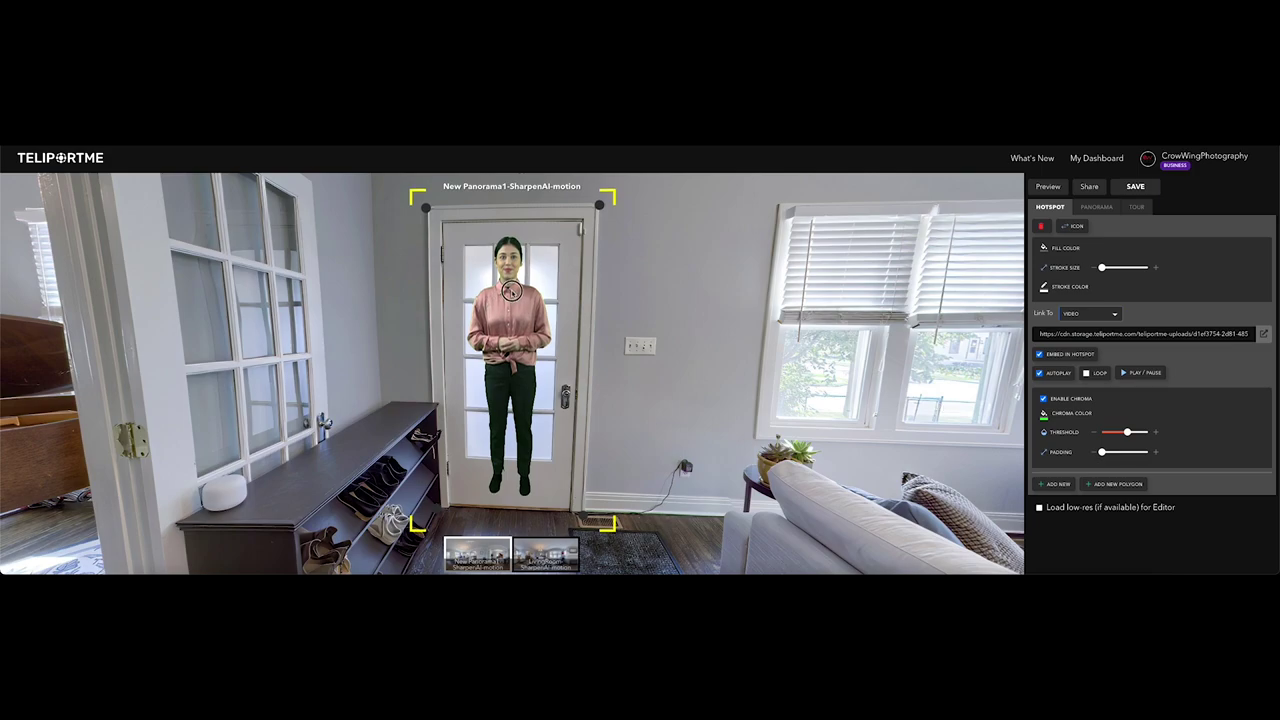
pyautogui.moveTo(511, 291); pyautogui.dragTo(509, 322)
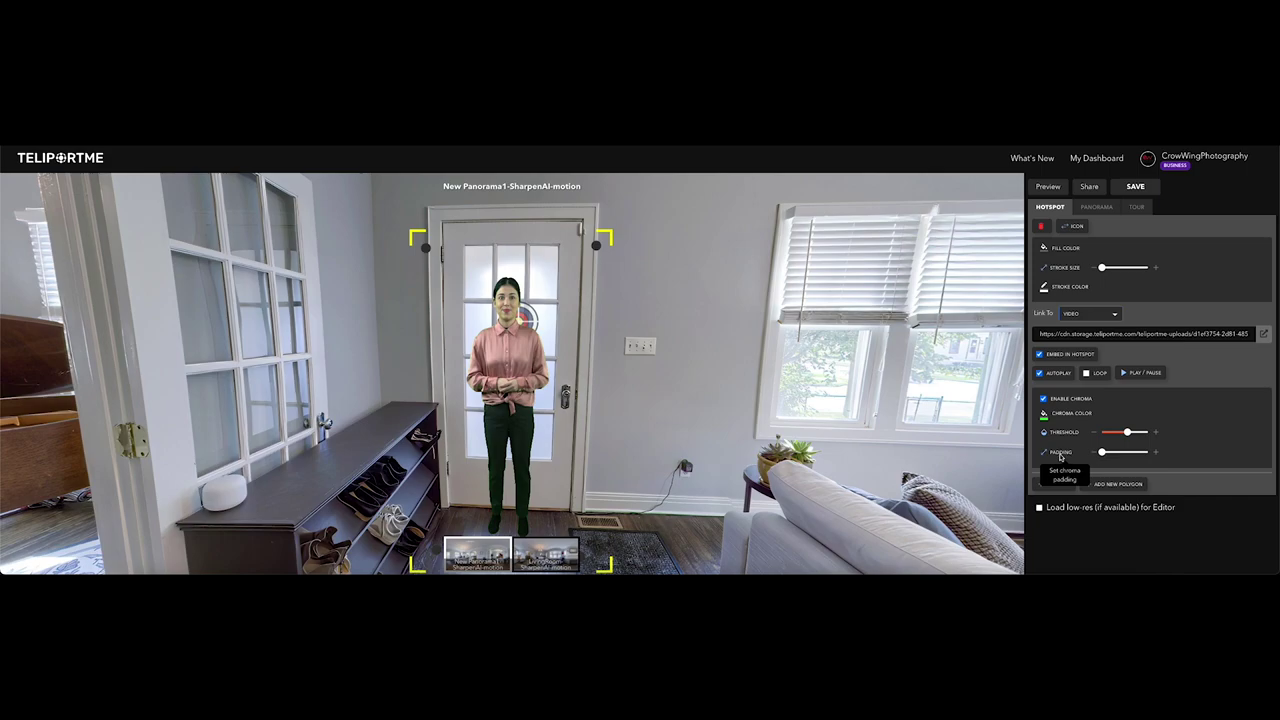
# Increase the chroma Padding slightly and tune the Threshold to about 57 for a clean key.
pyautogui.moveTo(1102, 452); pyautogui.dragTo(1040, 462)
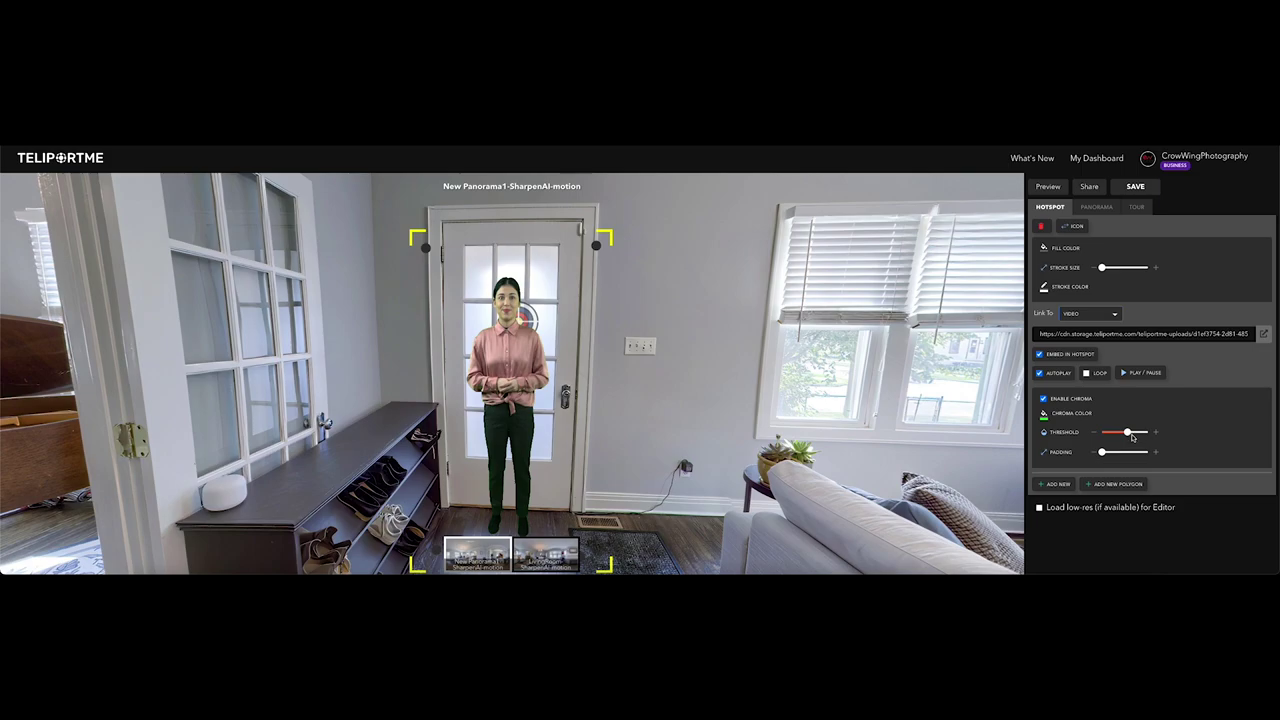
pyautogui.moveTo(1127, 432); pyautogui.dragTo(1102, 432)
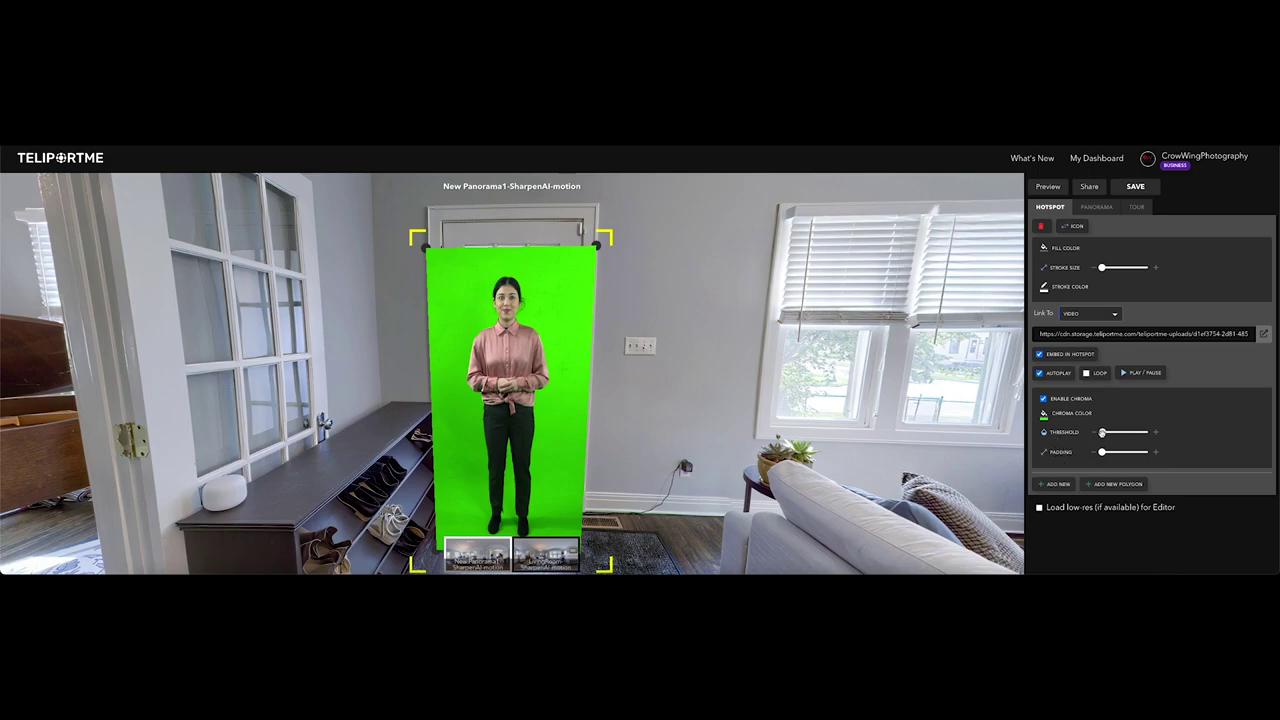
pyautogui.moveTo(1102, 432); pyautogui.dragTo(1127, 434)
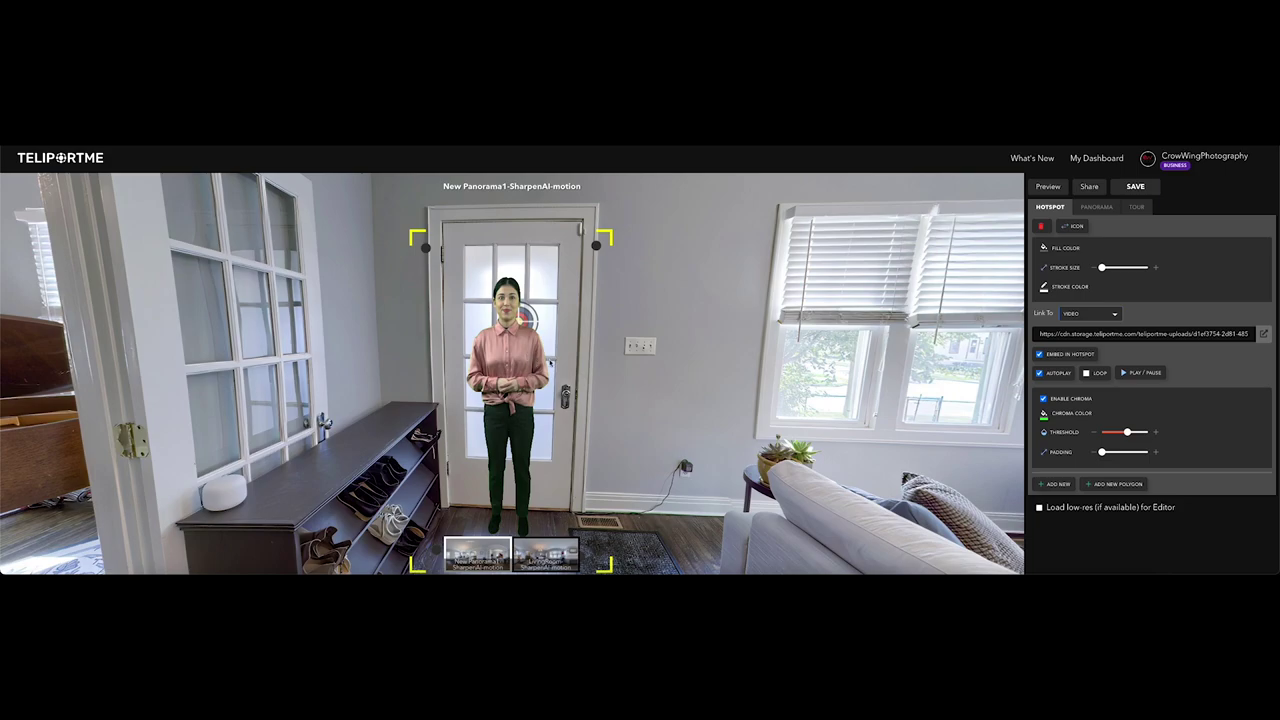
pyautogui.moveTo(1129, 432)
pyautogui.click(1133, 431)
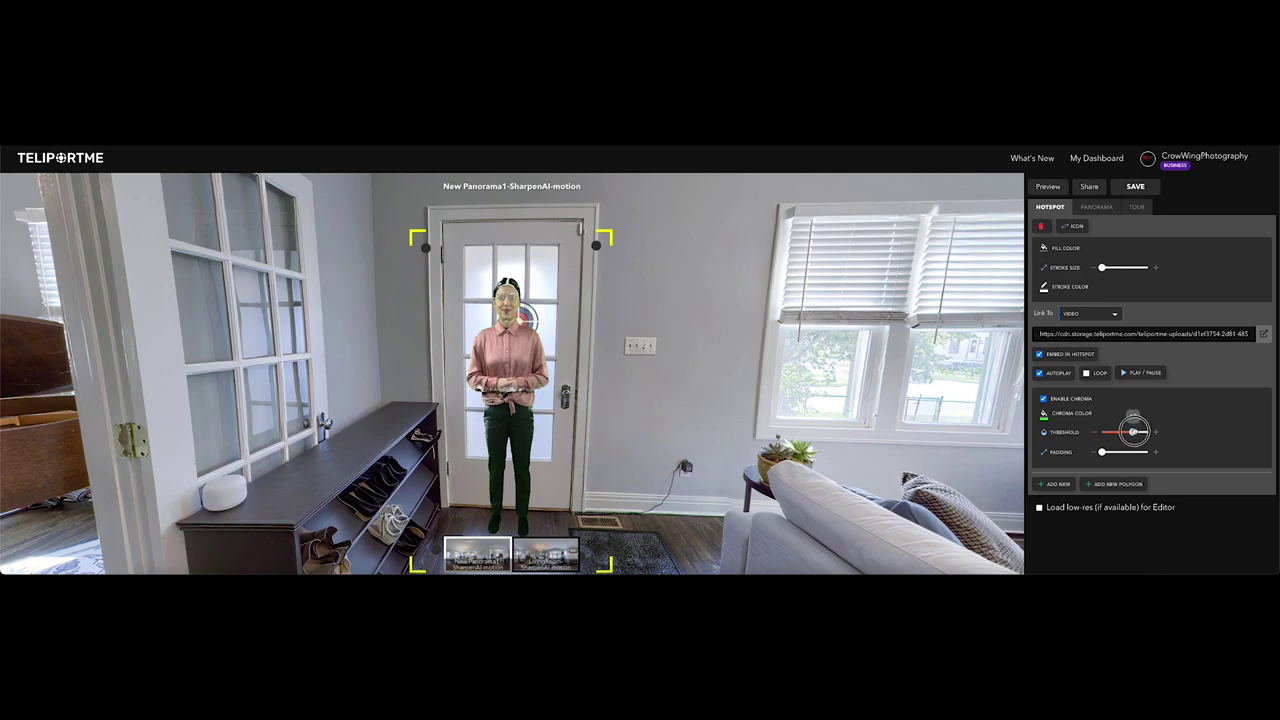
pyautogui.moveTo(1133, 431)
pyautogui.mouseDown()
pyautogui.moveTo(1165, 430)
pyautogui.moveTo(1127, 436)
pyautogui.mouseUp()
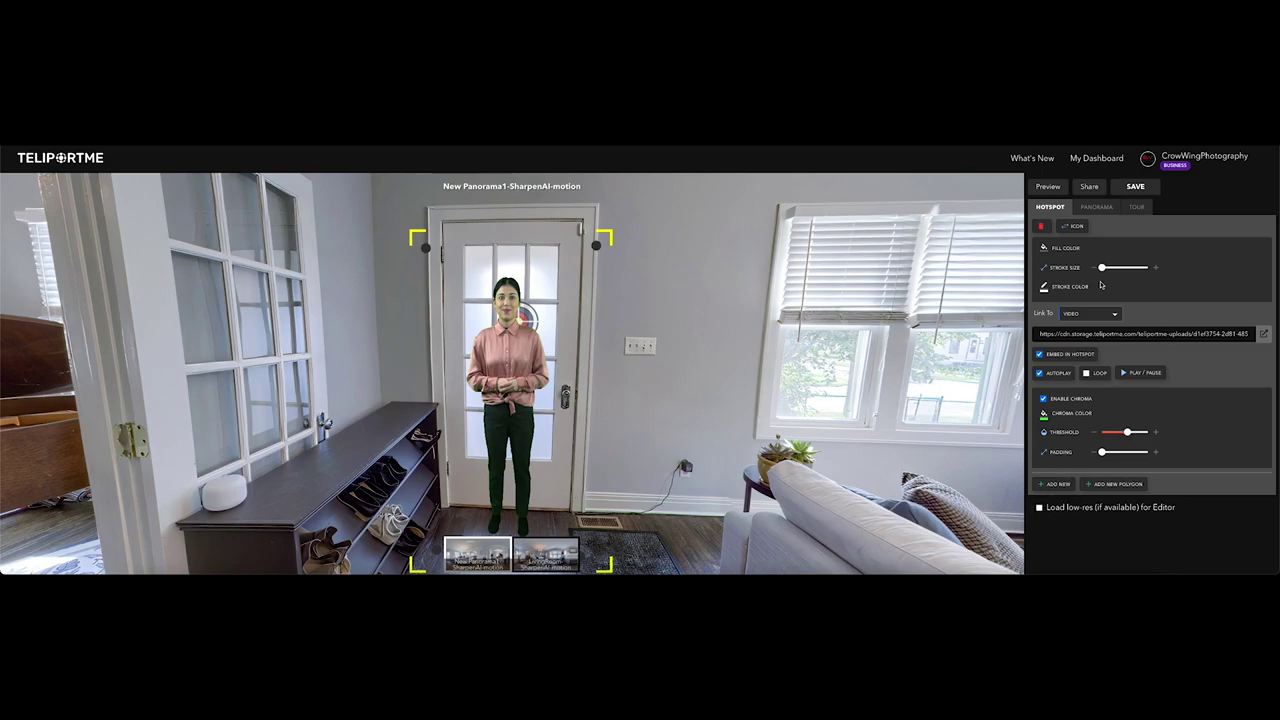
# Close the hotspot settings and look around the piano room and living room with the keyed presenter.
pyautogui.click(730, 291)
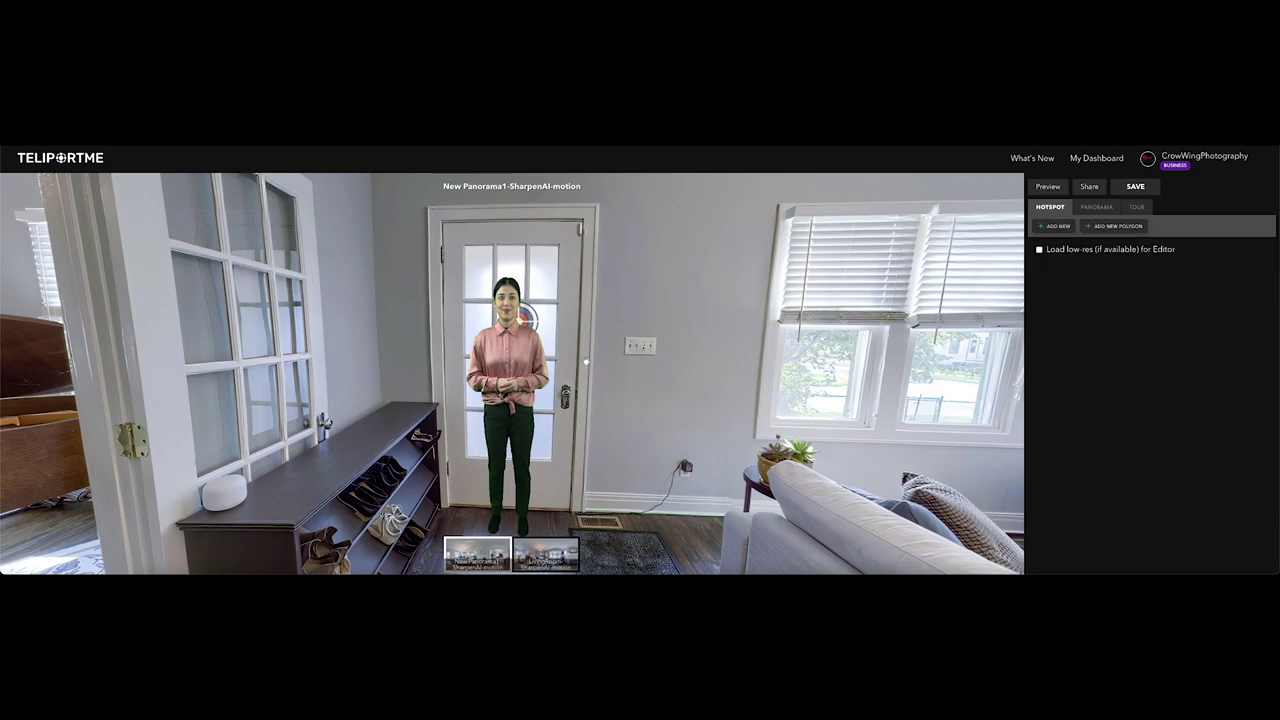
pyautogui.moveTo(632, 352); pyautogui.dragTo(1150, 350)
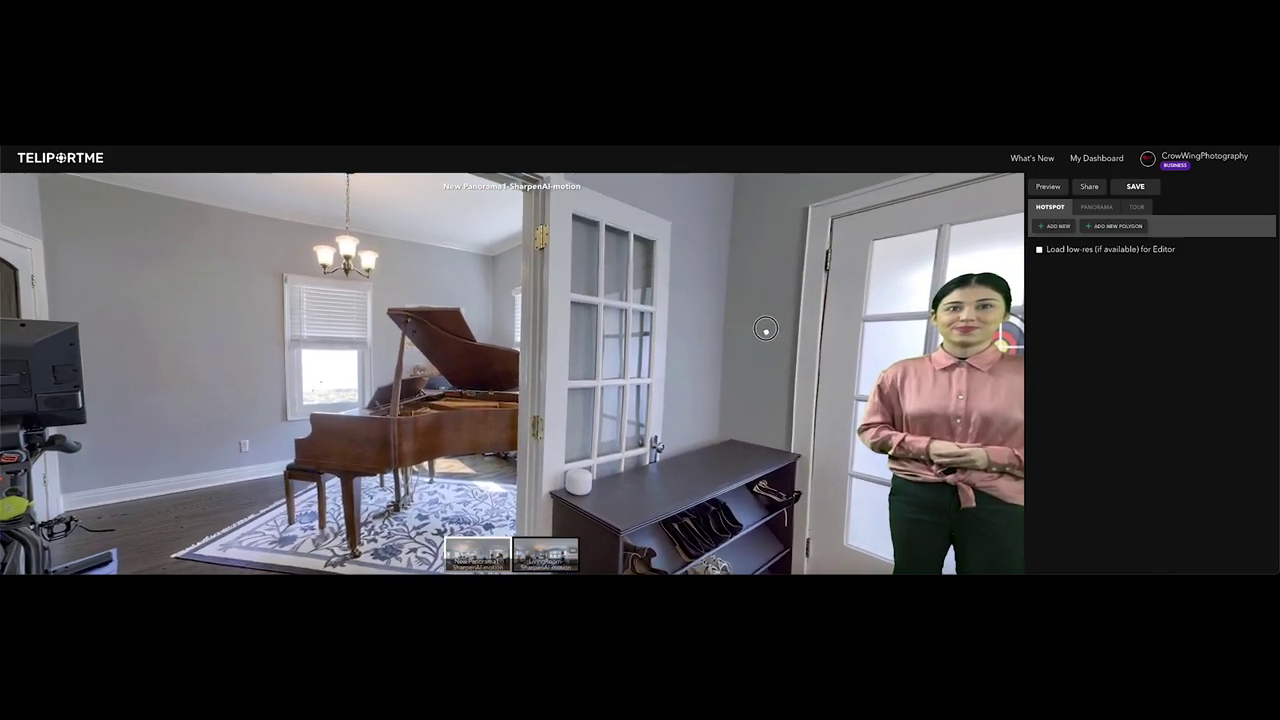
pyautogui.moveTo(789, 331); pyautogui.dragTo(706, 312)
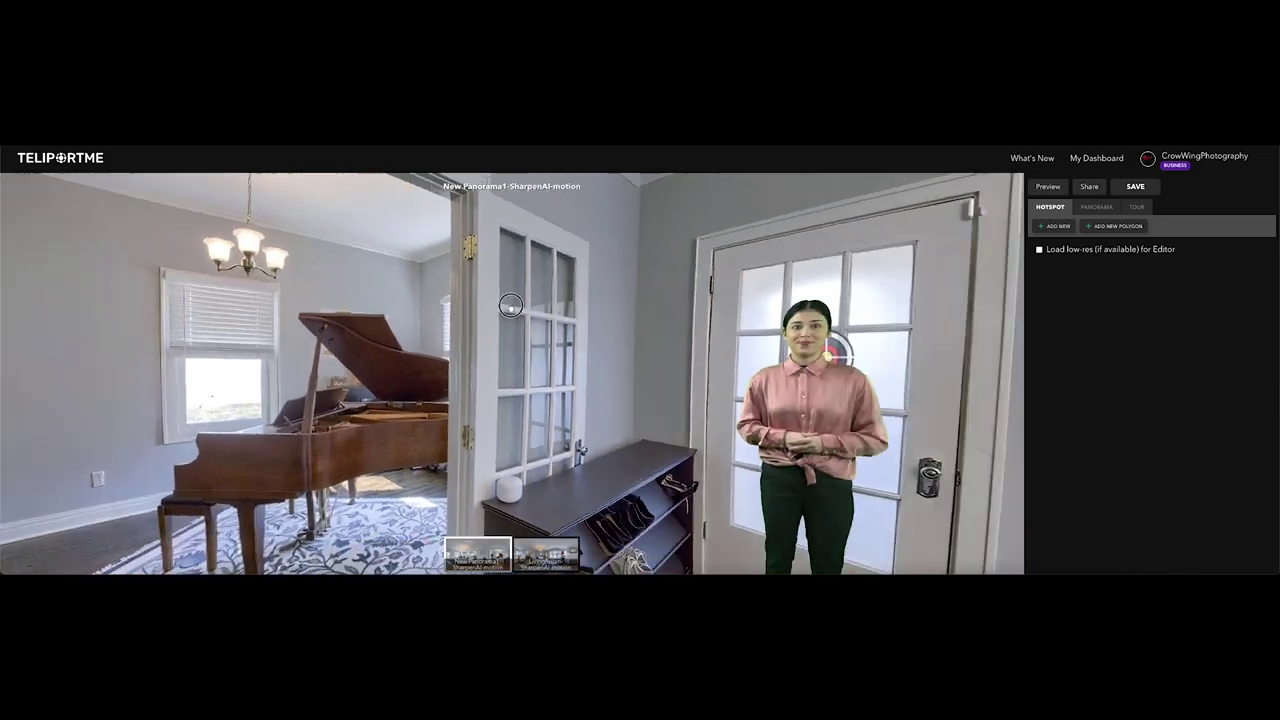
pyautogui.moveTo(963, 305); pyautogui.dragTo(457, 248)
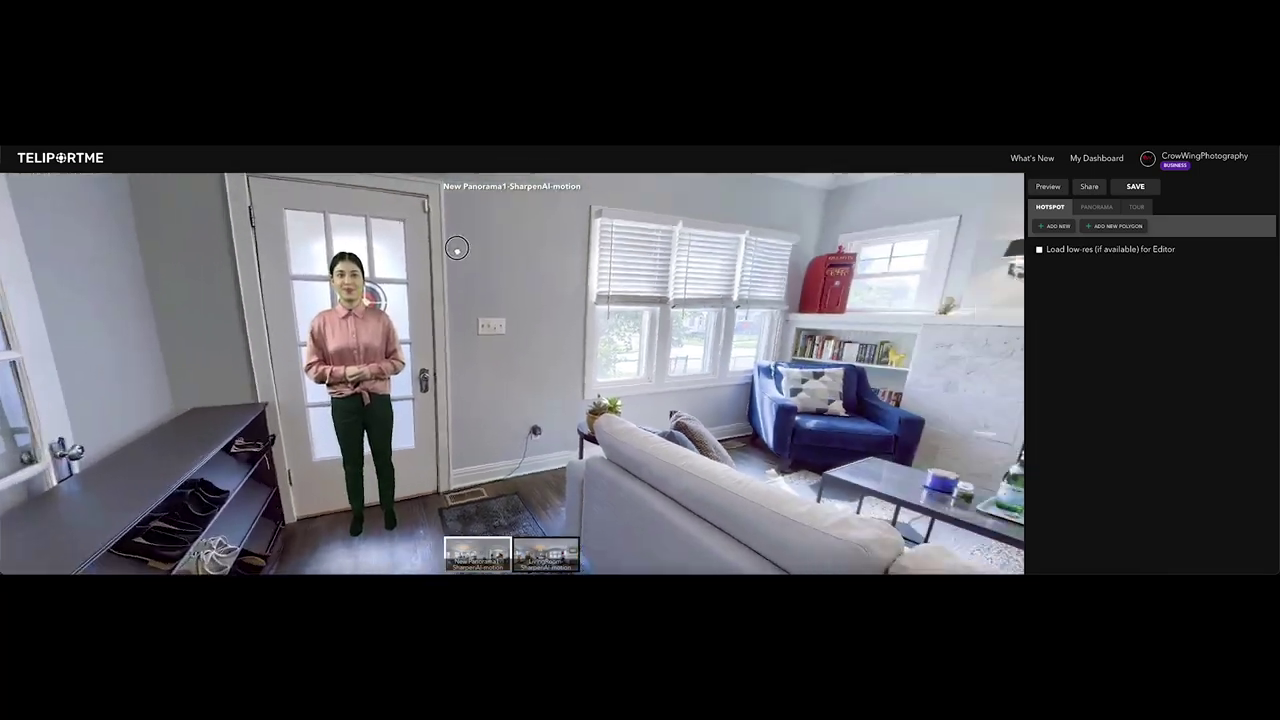